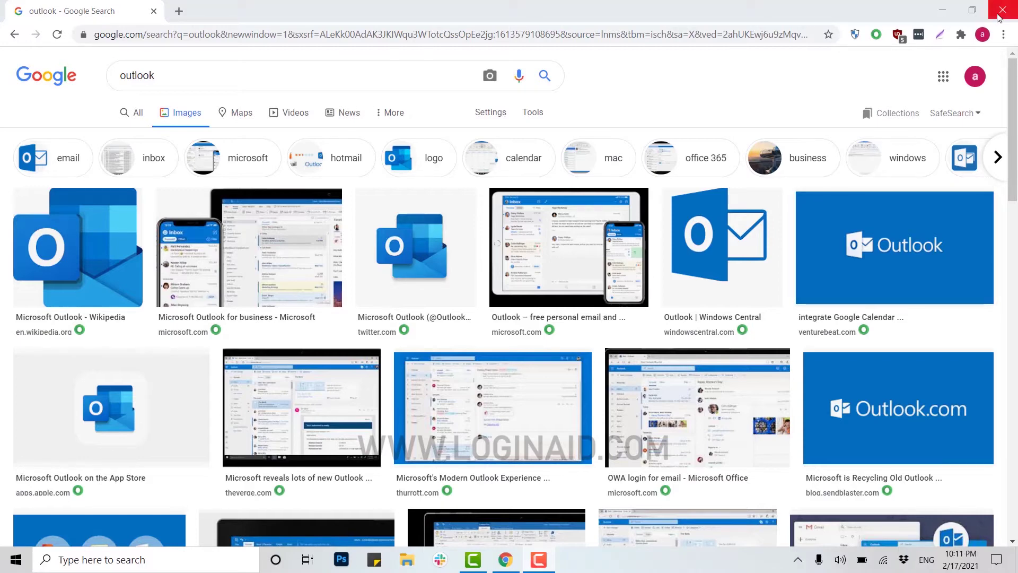
Step: Close the Chrome window showing the Outlook image search and launch Firefox from the desktop
click(994, 16)
double_click(29, 367)
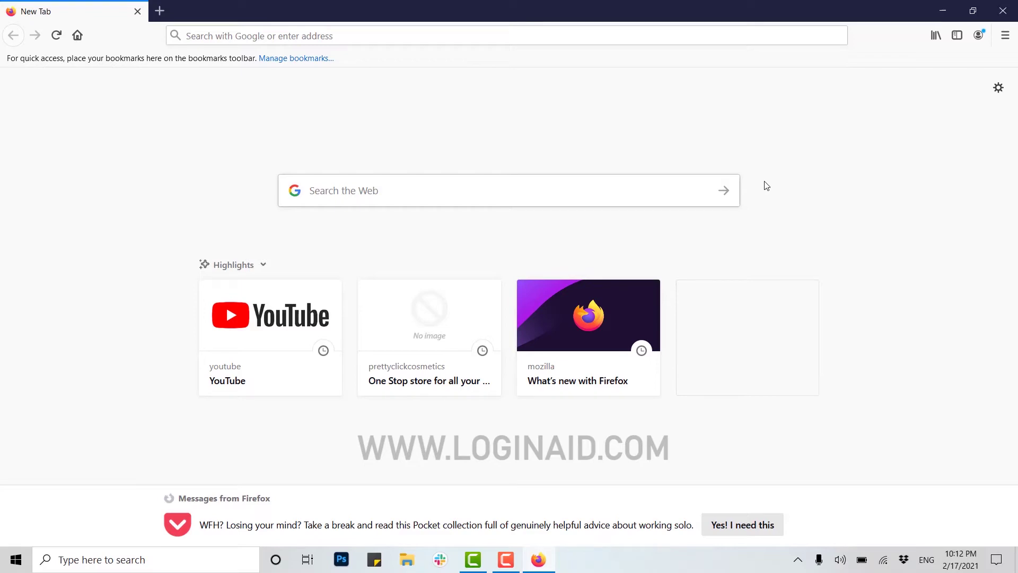
Step: Go to outlook.com through Firefox's address bar
click(249, 35)
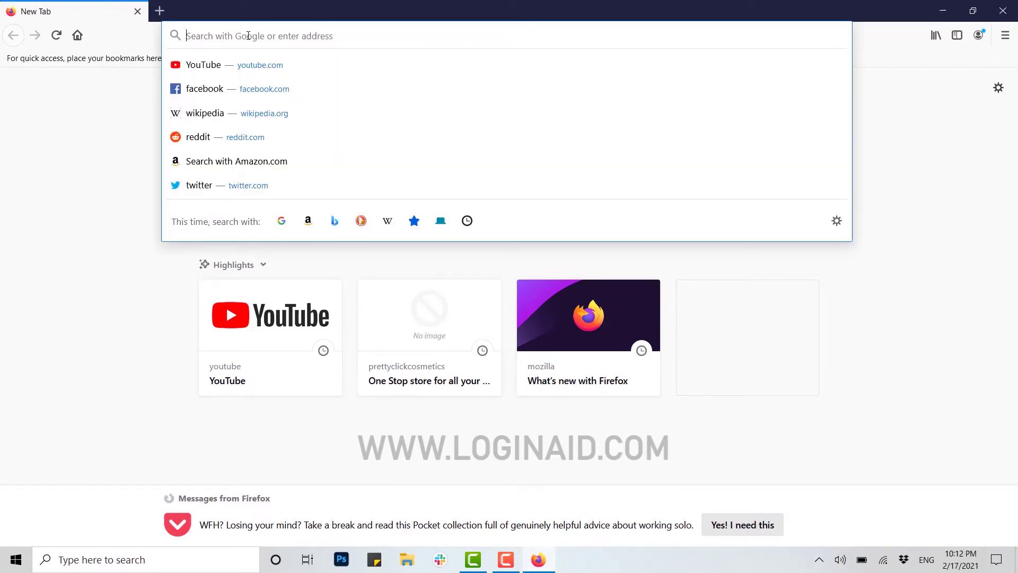
text(out;l)
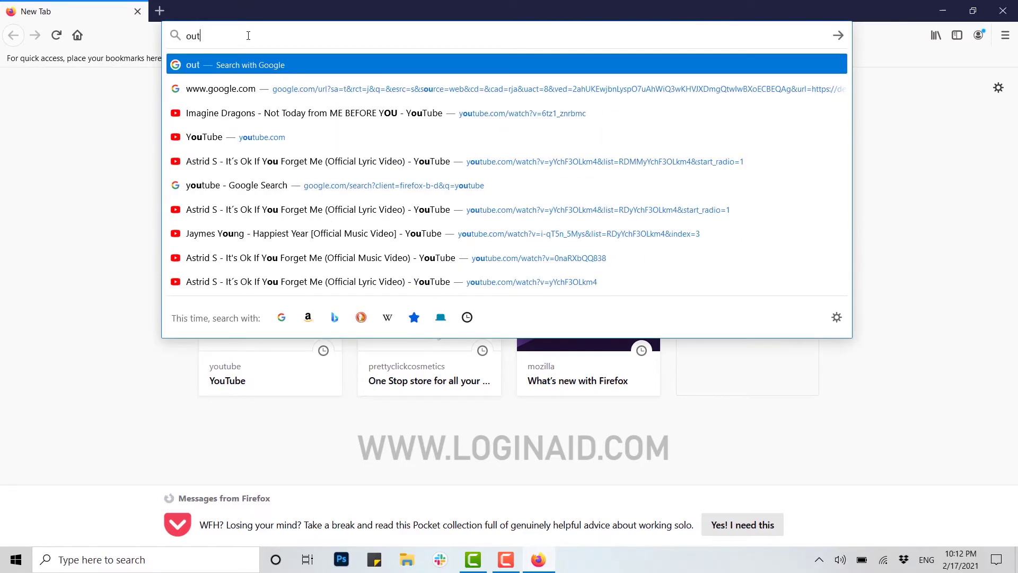
key(BackSpace)
key(BackSpace)
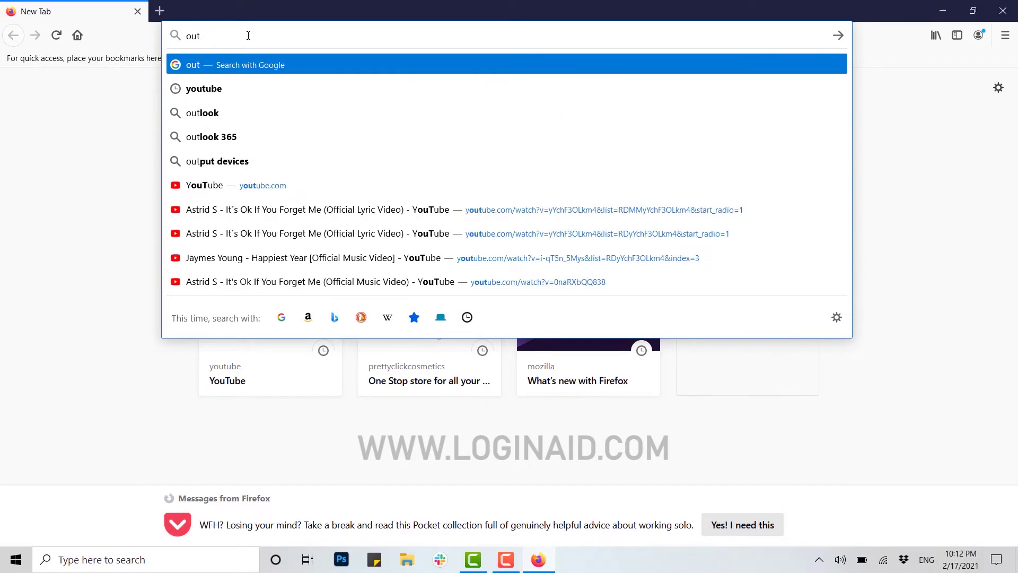
text(look)
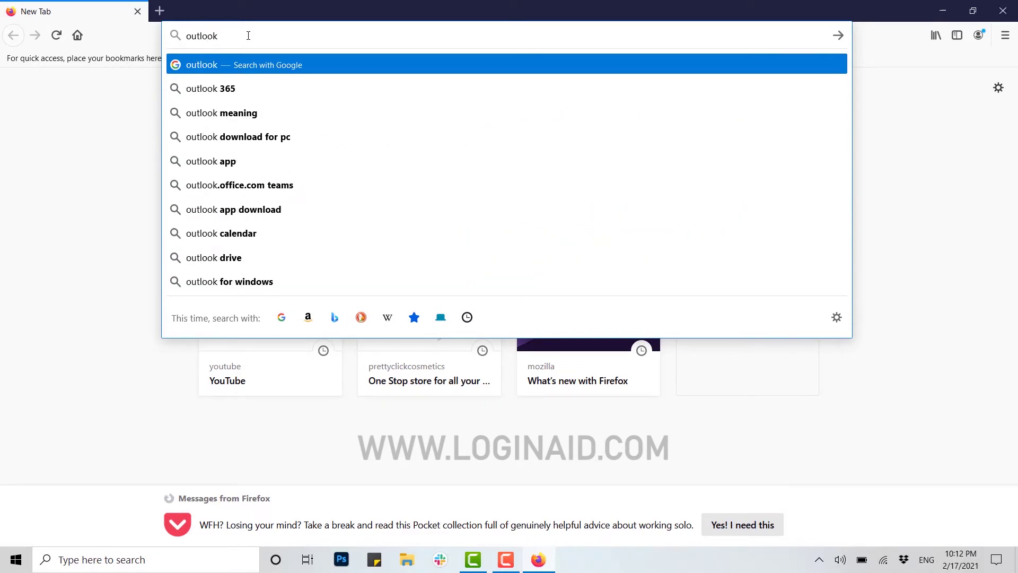
text(.com)
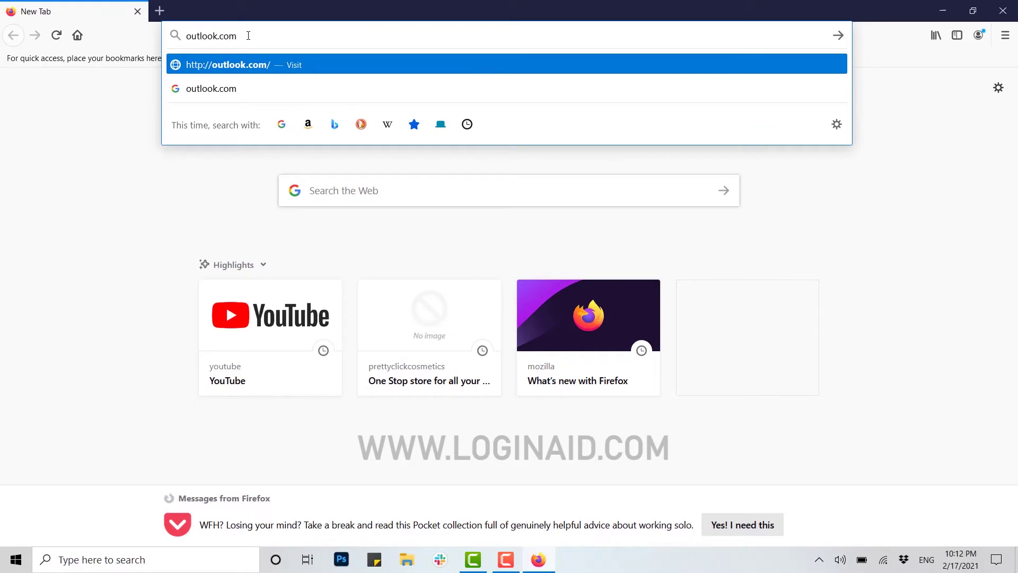
key(Return)
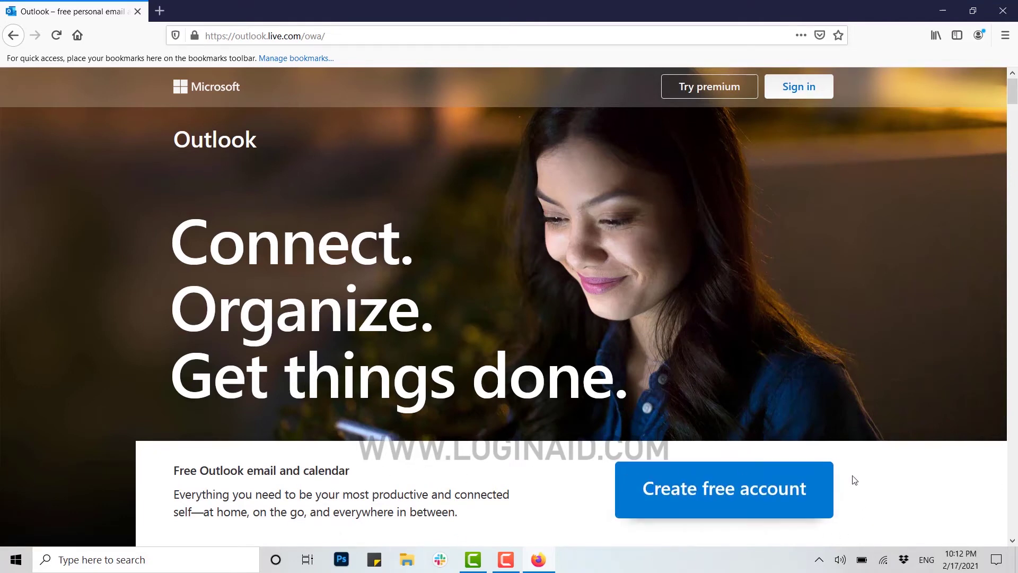
Step: Choose Create free account on the Outlook landing page
click(735, 502)
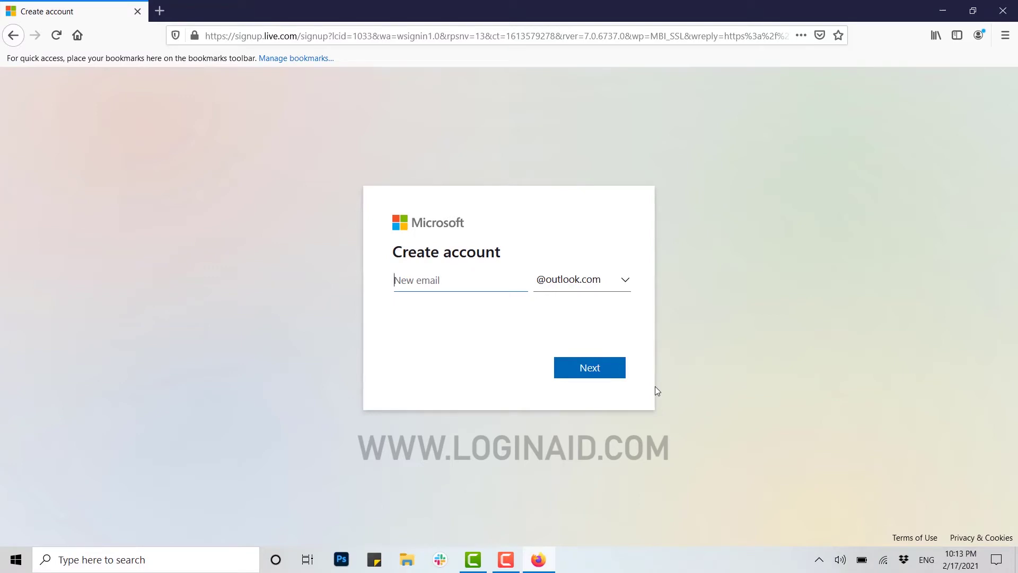
click(441, 280)
click(603, 376)
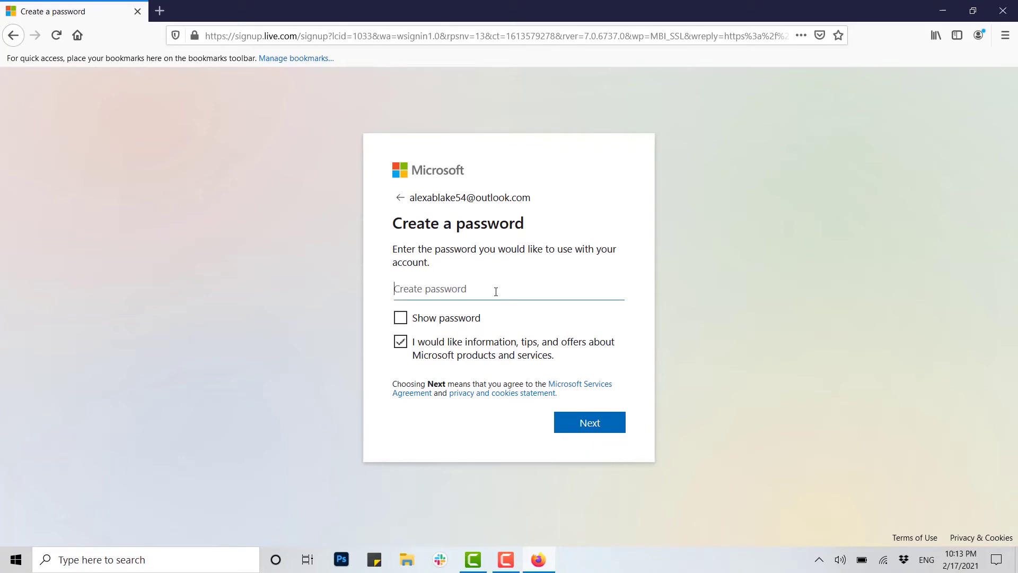
Step: Enter the account password, dismissing Firefox's suggestion, and continue to the name page
click(478, 294)
key(Escape)
text(••••••)
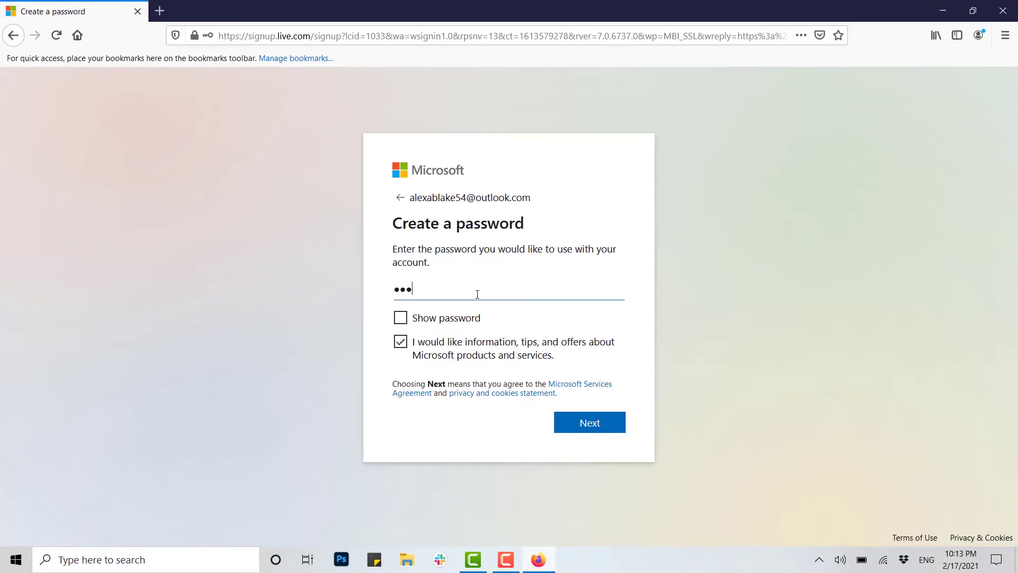
text(••)
click(593, 425)
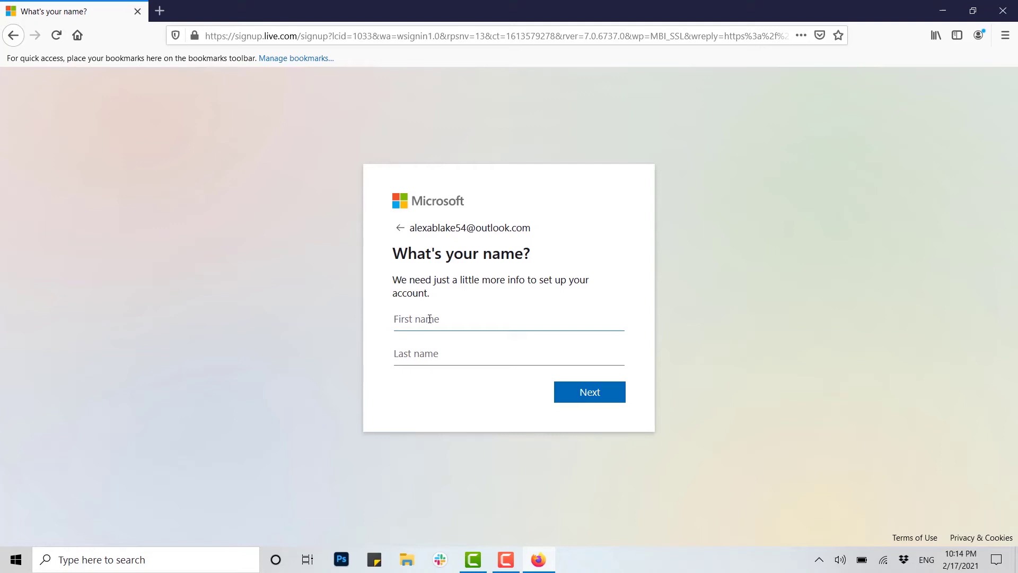
Step: Enter the account holder's first and last name and continue to the birth date page
key(Tab)
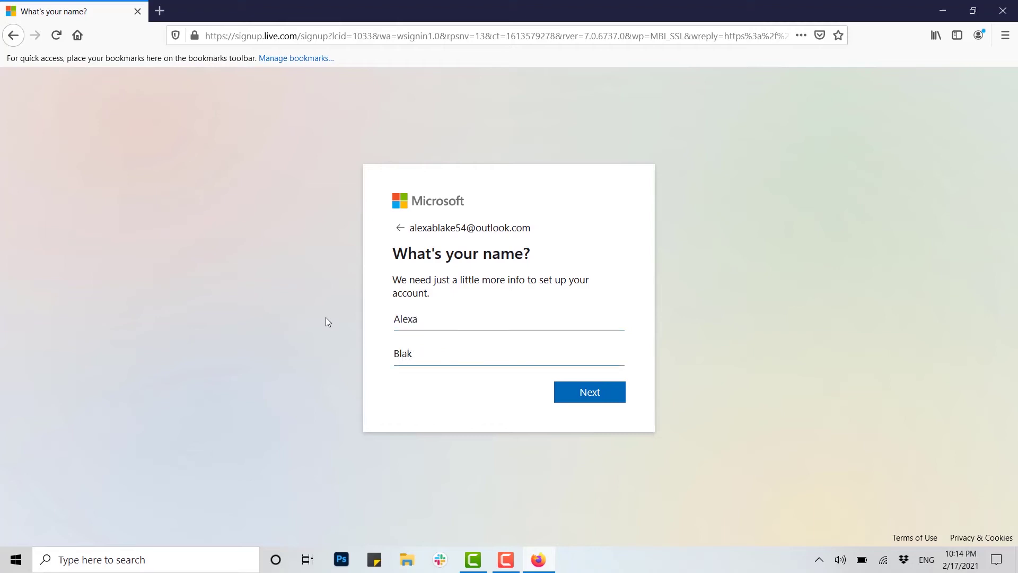
click(615, 396)
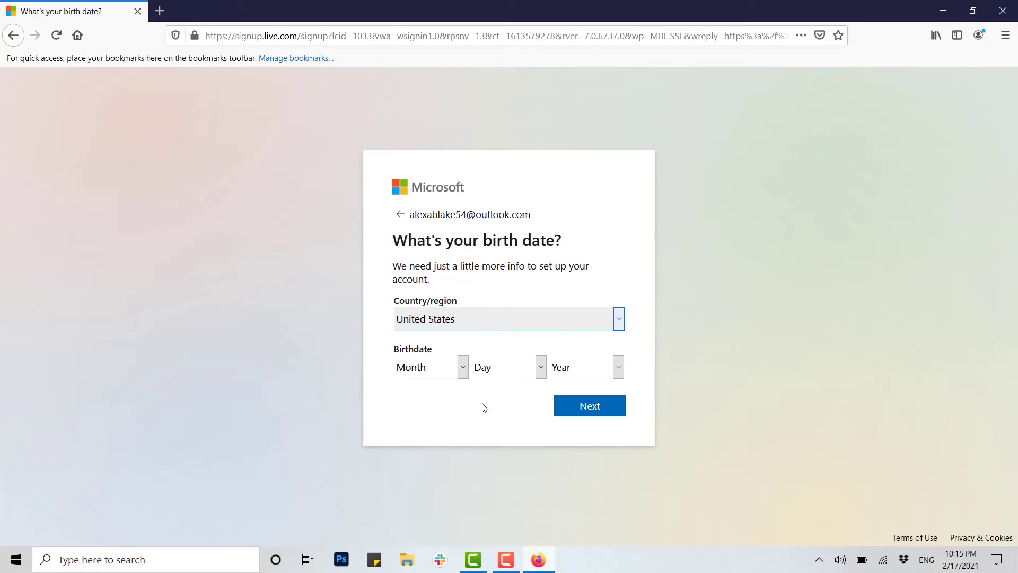
Step: Choose the account's country/region from the Country/region dropdown
click(621, 329)
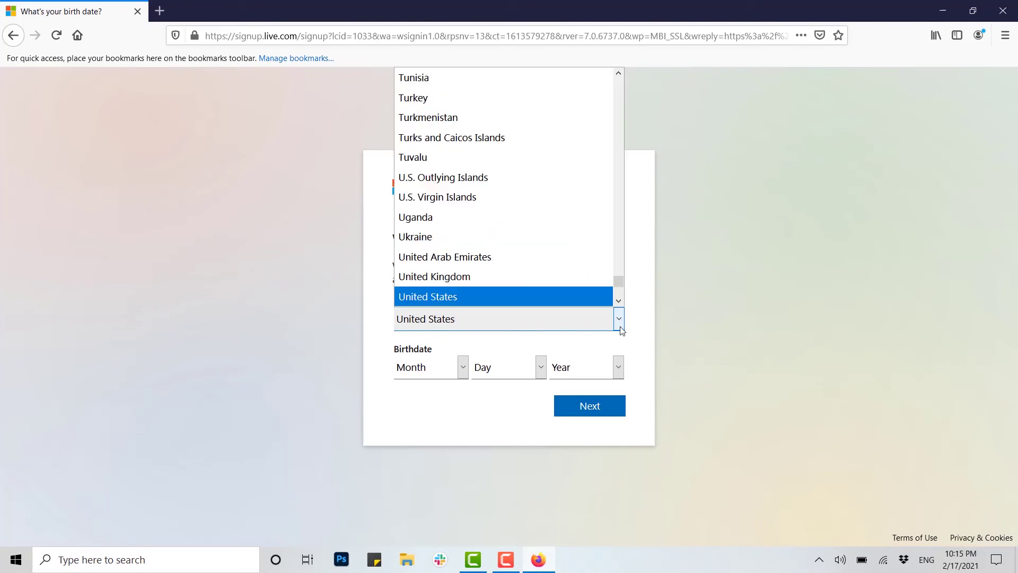
scroll(503, 237, up, 10)
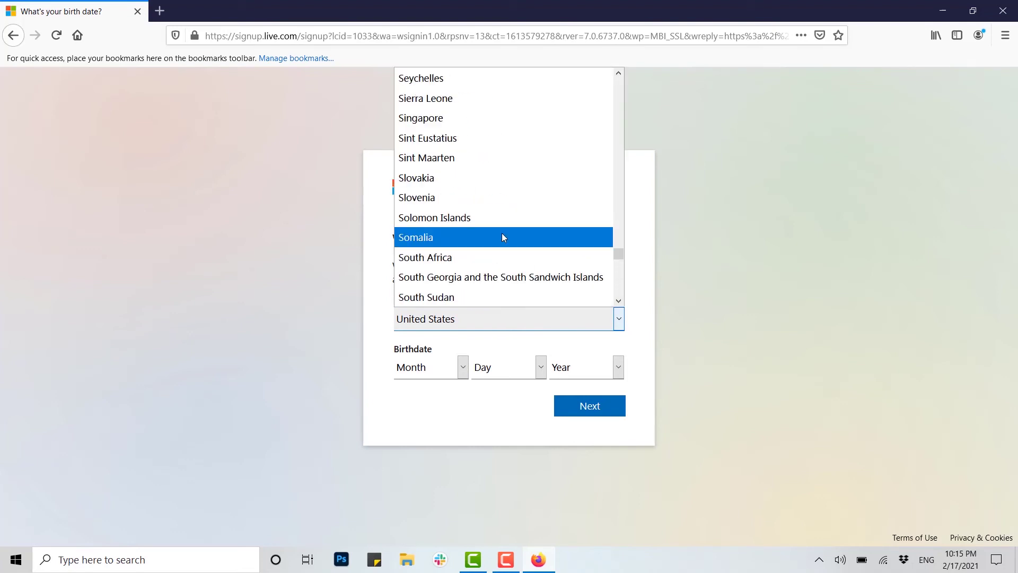
click(503, 237)
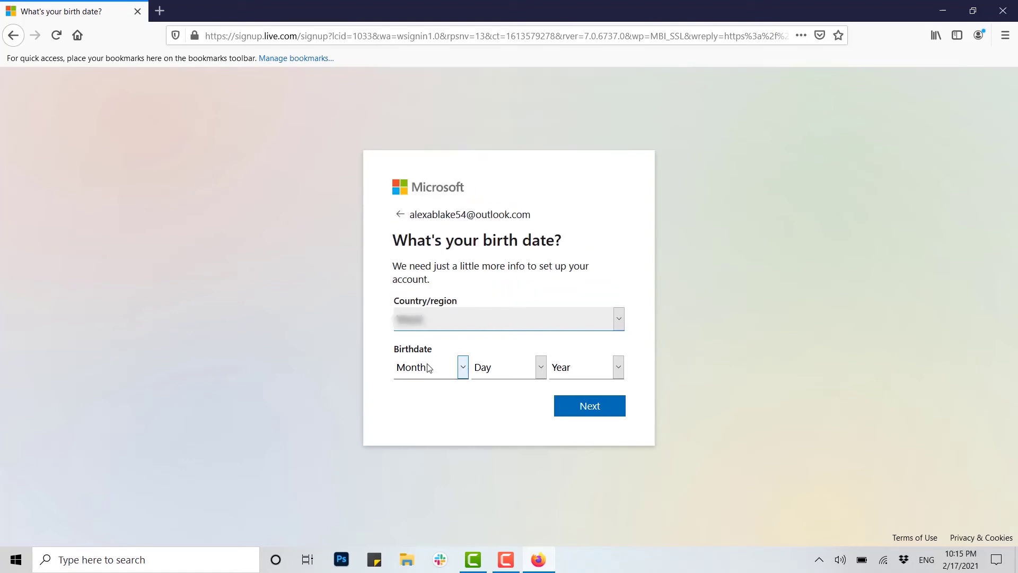
click(464, 370)
click(427, 226)
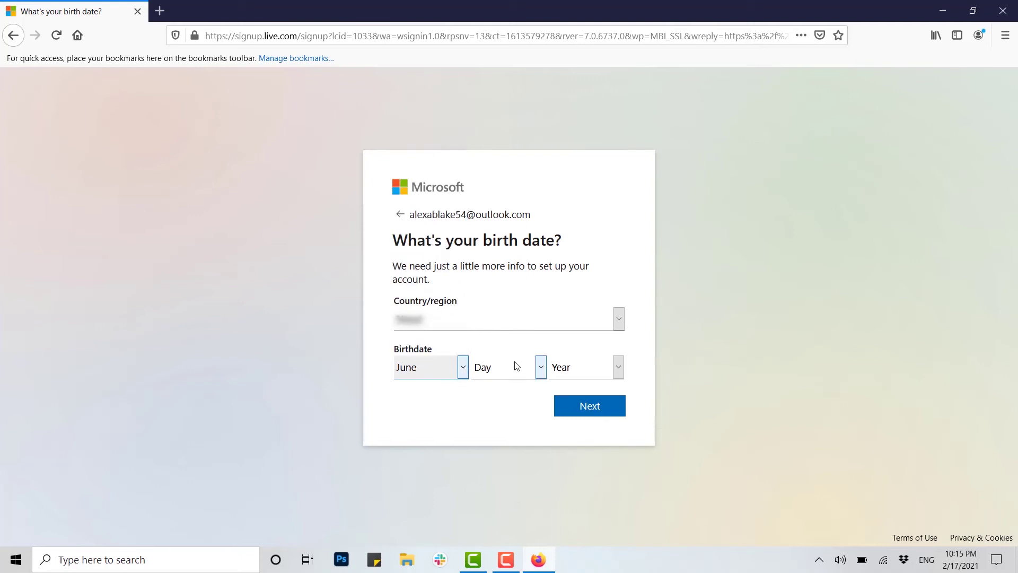
click(540, 367)
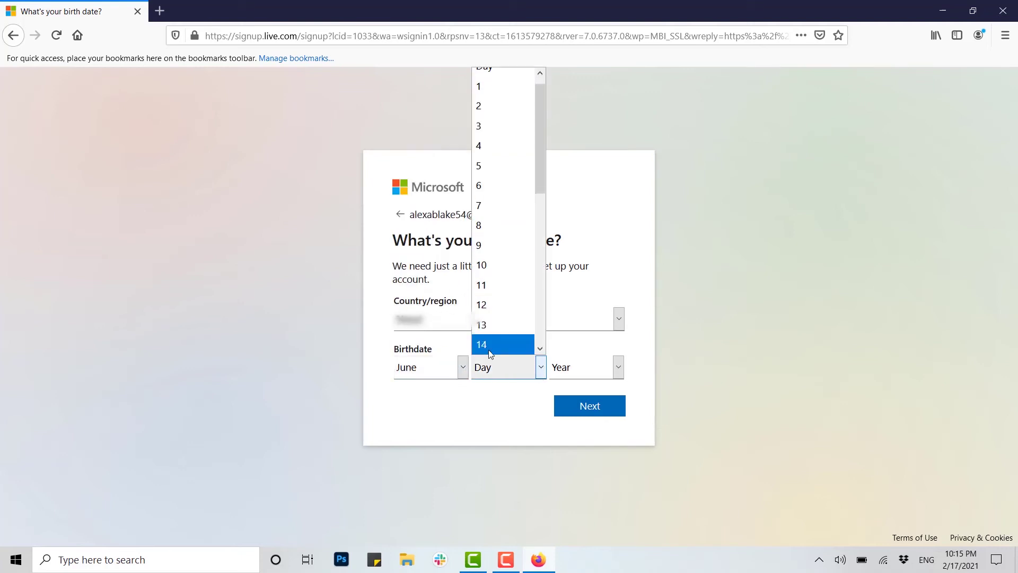
click(483, 343)
click(619, 367)
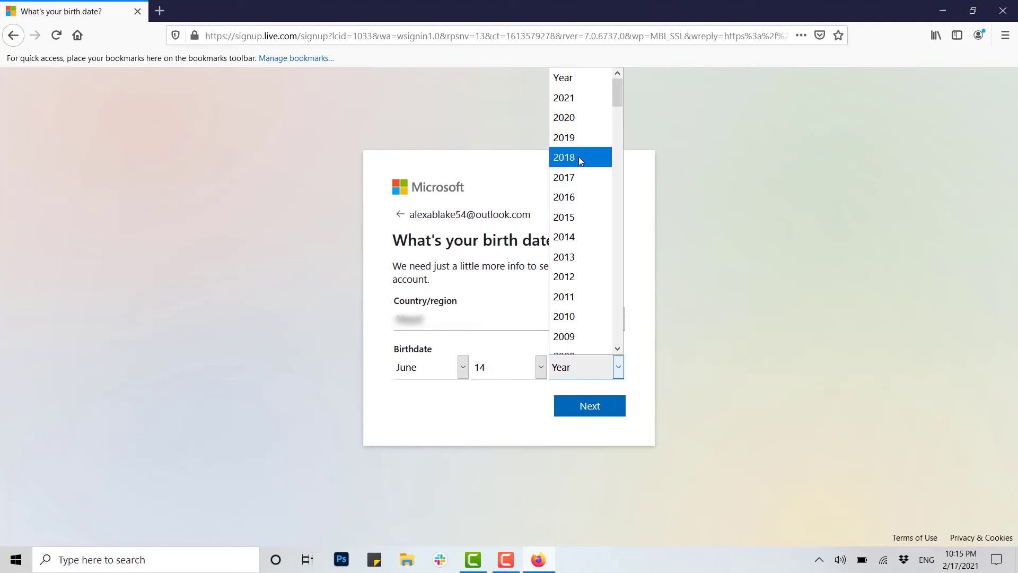
scroll(578, 169, down, 15)
scroll(553, 286, up, 3)
scroll(577, 136, up, 4)
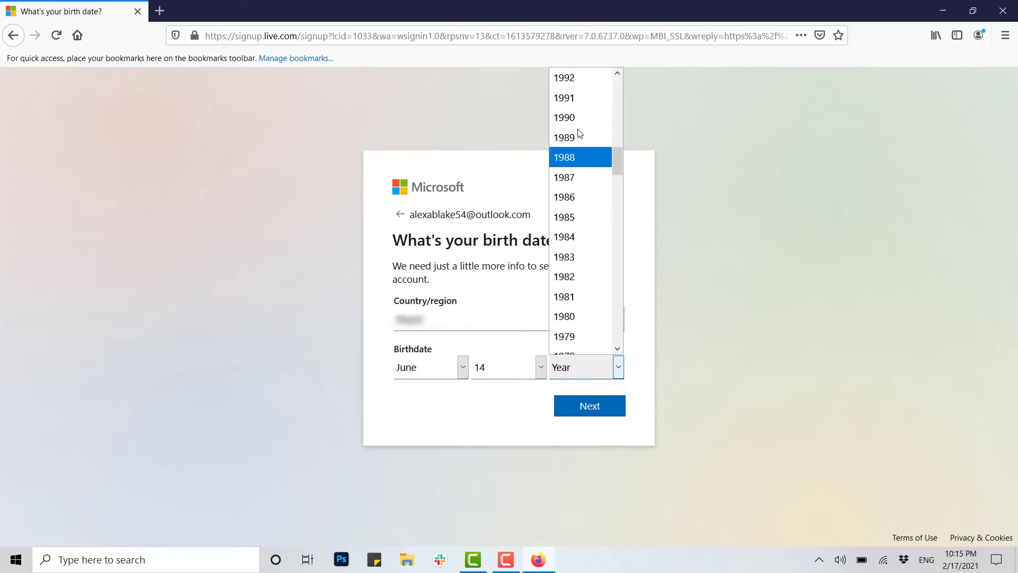
scroll(576, 129, up, 1)
click(577, 80)
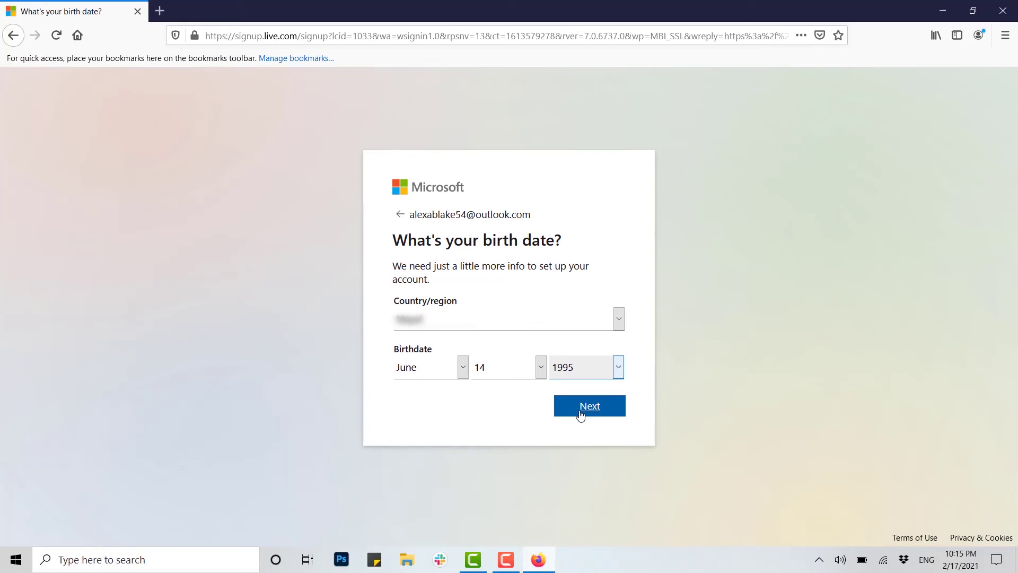
click(580, 415)
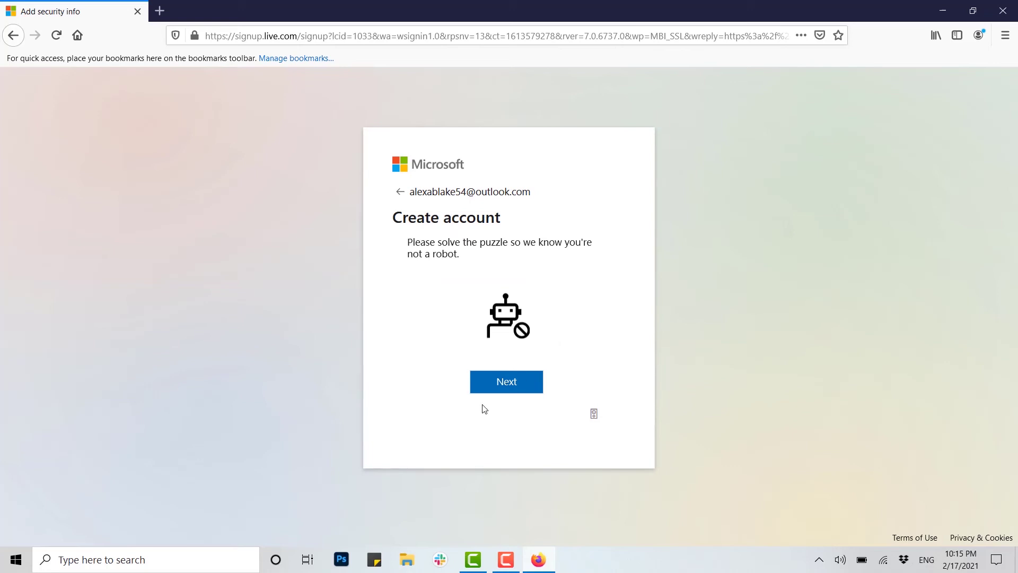
Step: Start the puzzle, rotate the bird image upright and submit it
click(499, 390)
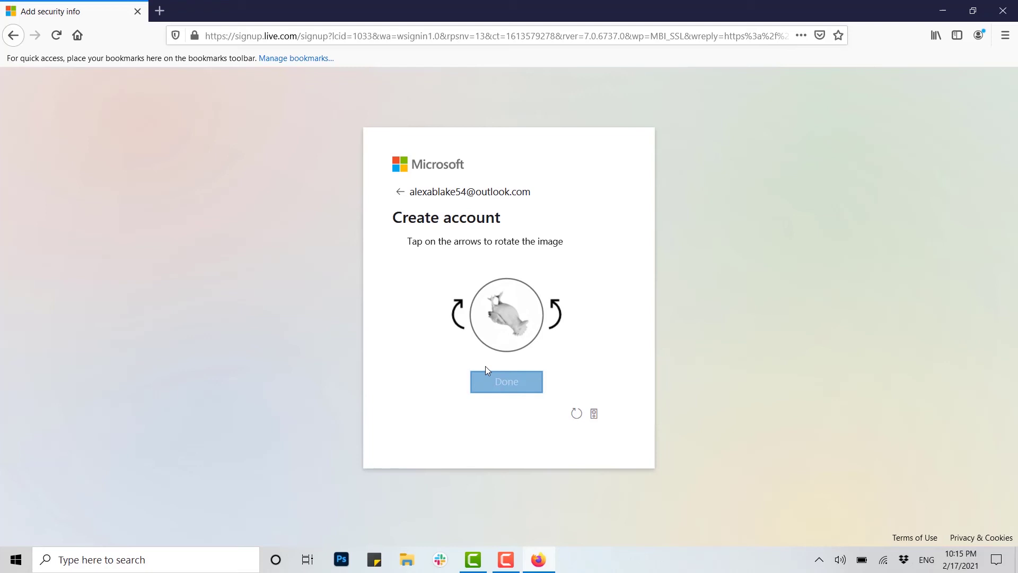
click(458, 313)
click(458, 313)
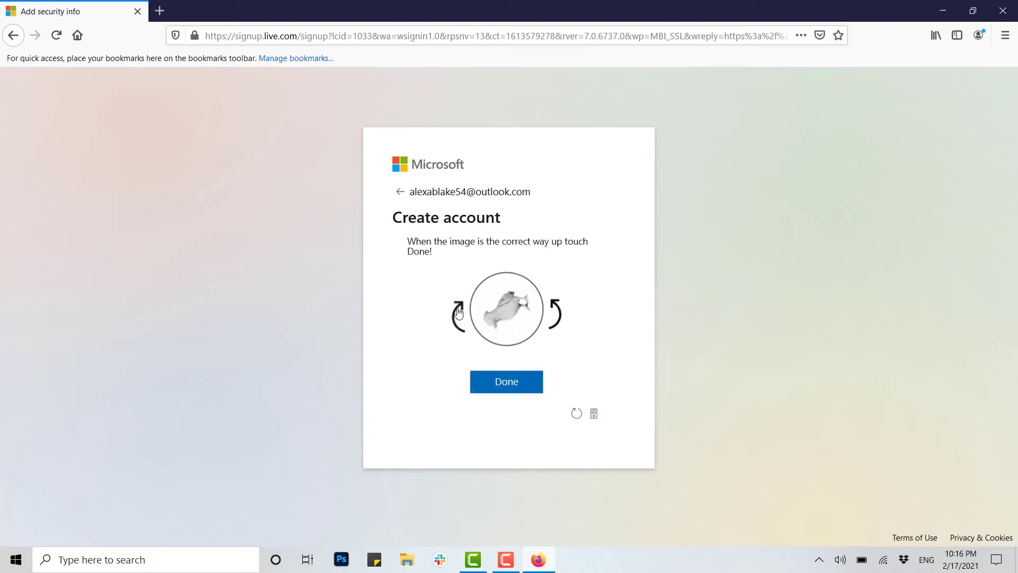
click(459, 313)
click(459, 313)
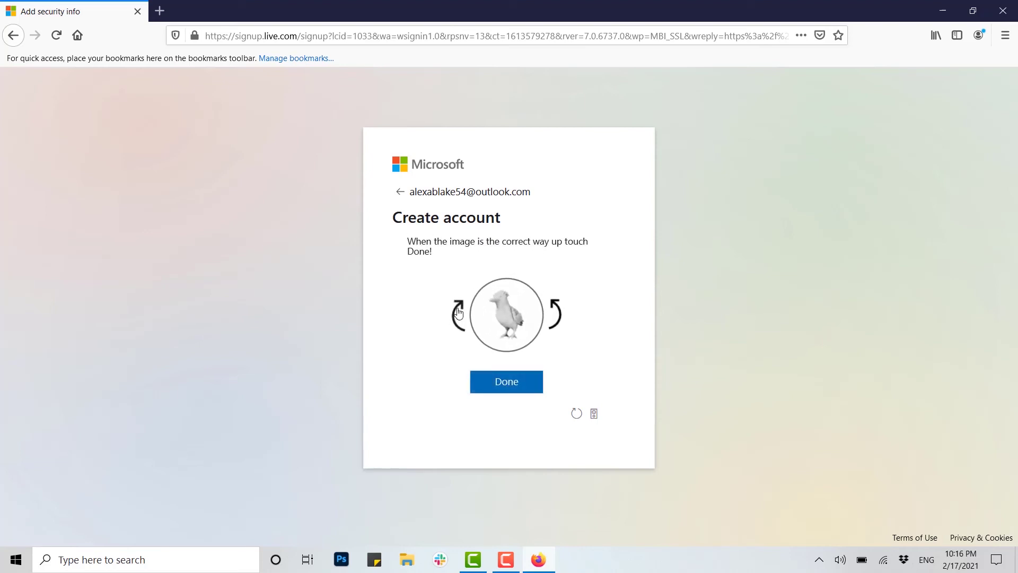
click(517, 392)
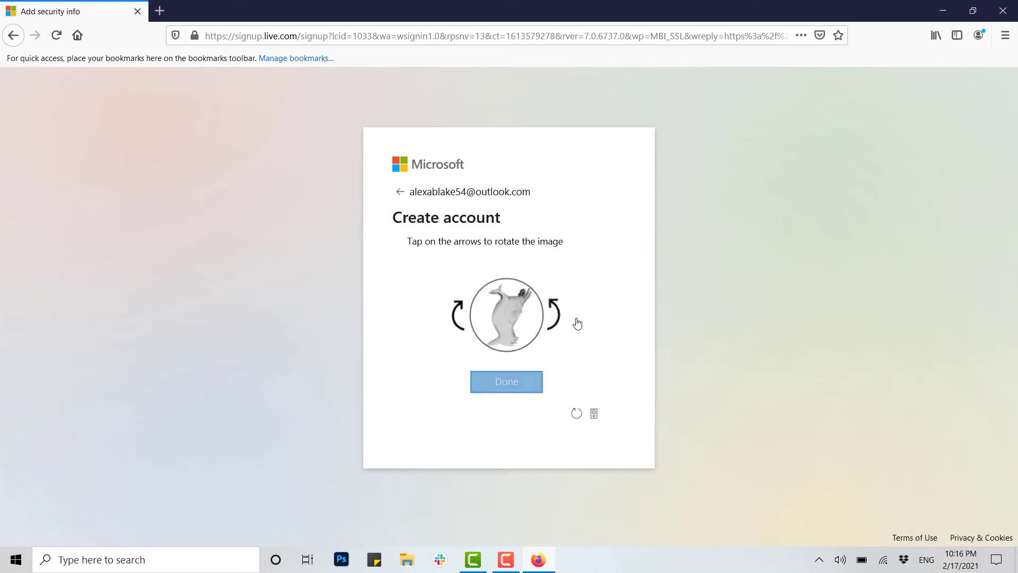
Step: Rotate the second puzzle image upright and submit it to finish the check
click(555, 317)
click(555, 317)
click(557, 319)
click(557, 318)
click(557, 319)
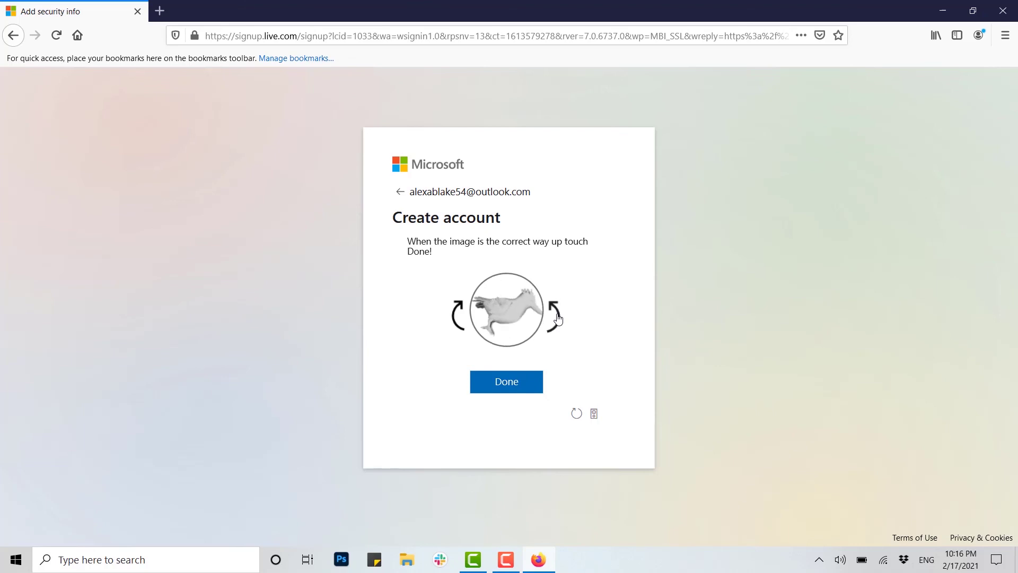
click(510, 389)
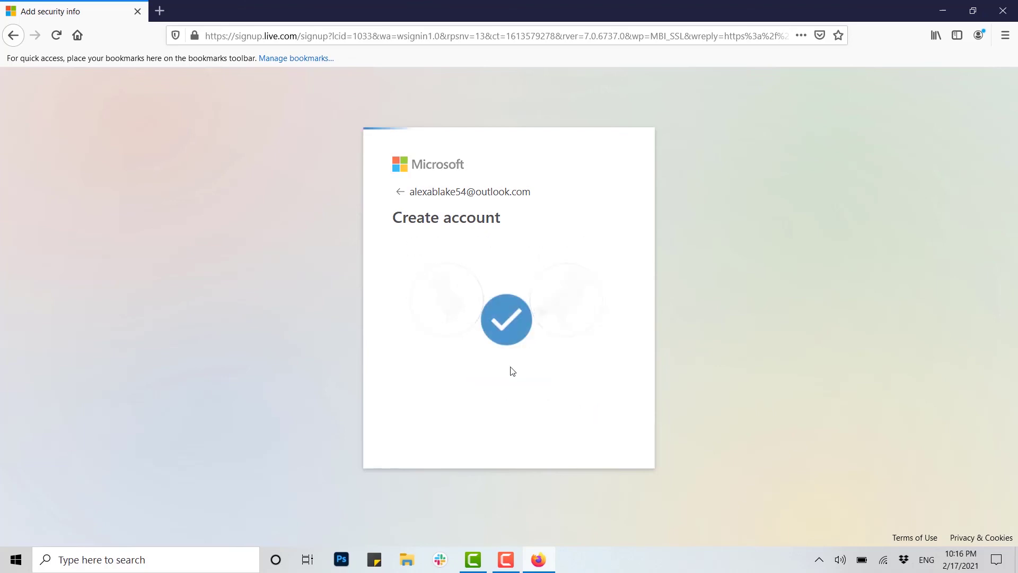